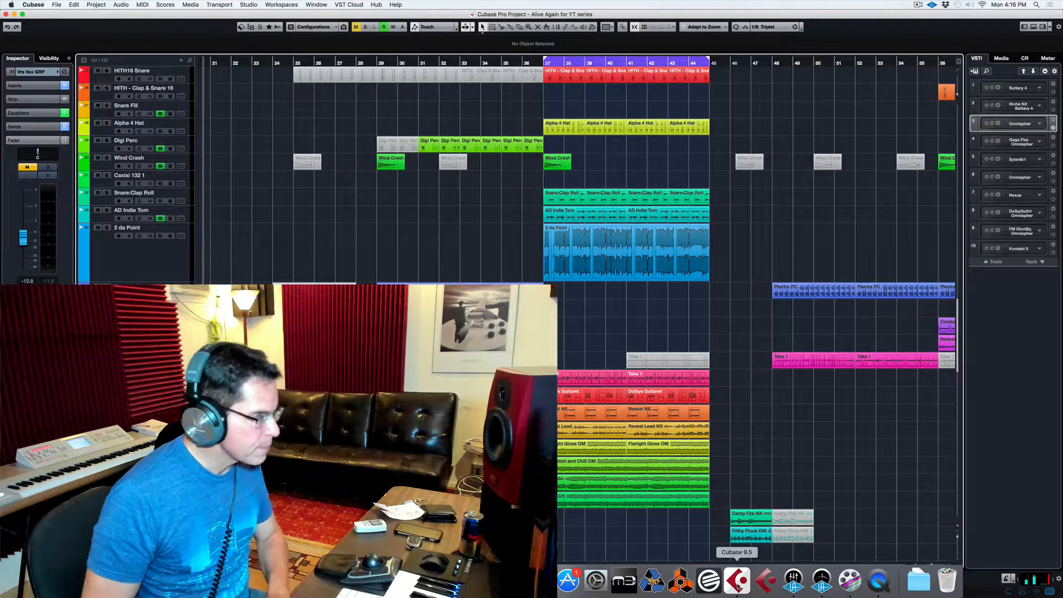
Step: Play the looped section from bar 37 to 45, comparing the full mix with the soloed 2 da Point bass
{"action": "key", "text": "space"}
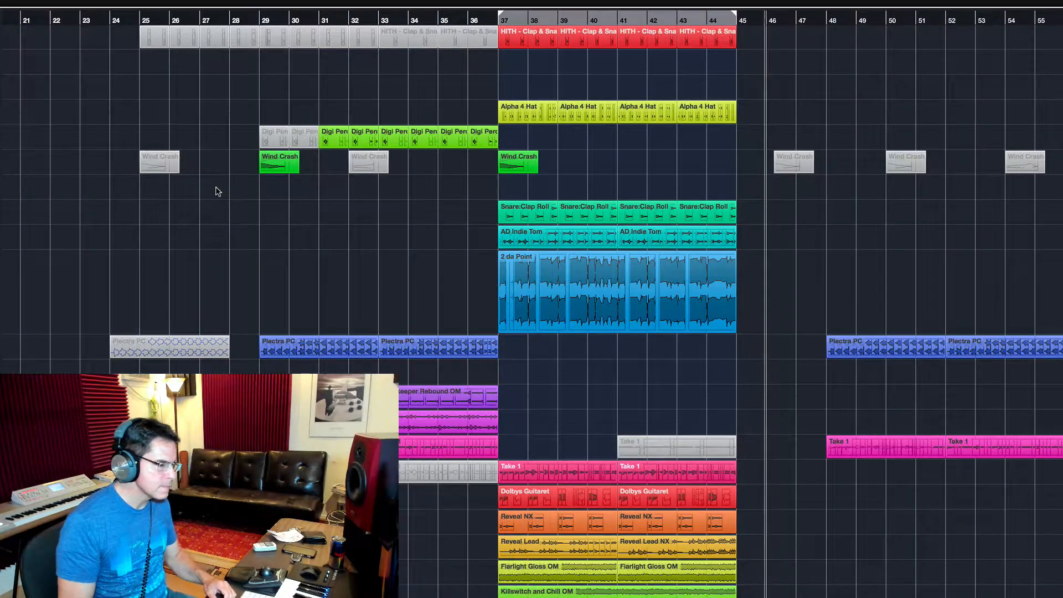
{"action": "key", "text": "space"}
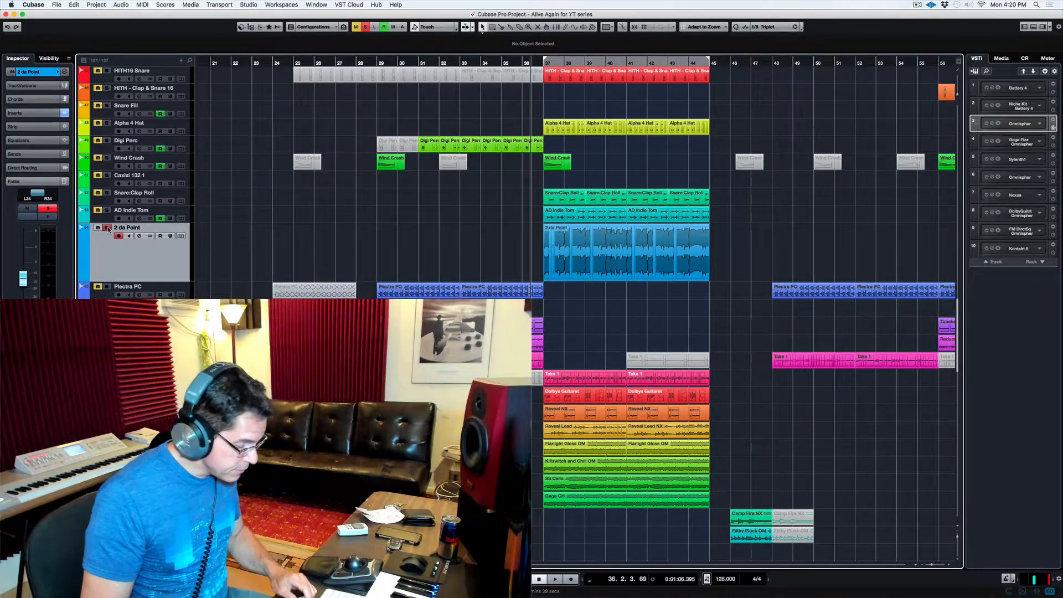
{"action": "key", "text": "space"}
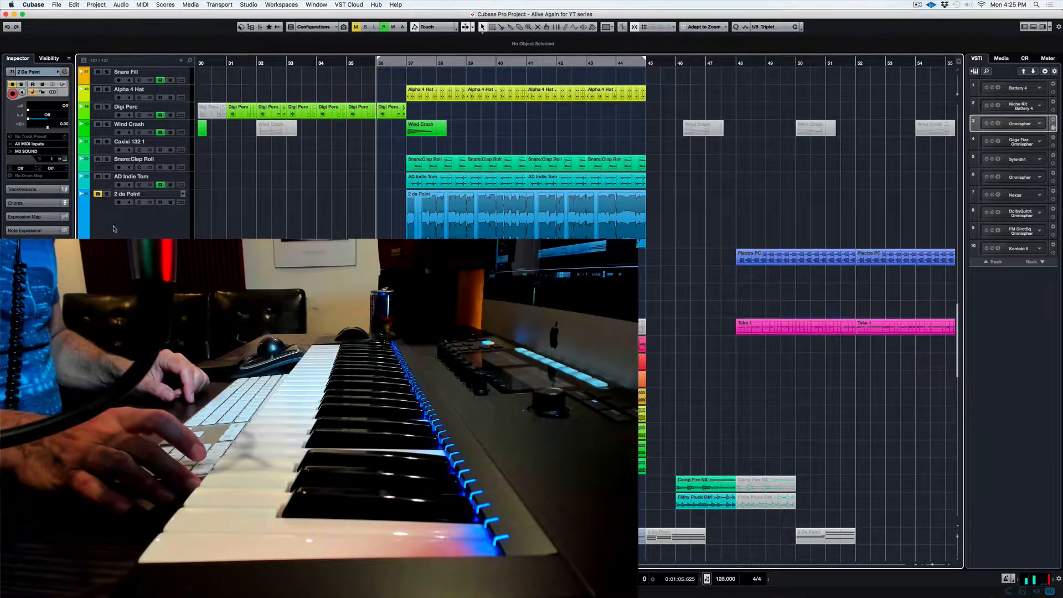
Step: Listen to the 2 da Point bass MIDI part in the Key Editor and close the editor
{"action": "key", "text": "space"}
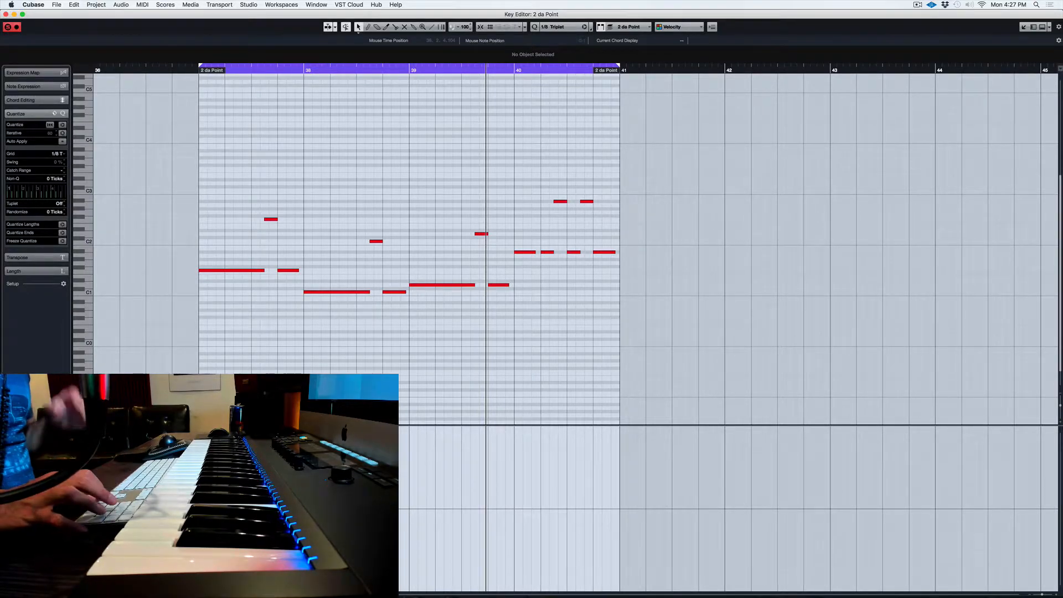
{"action": "key", "text": "space"}
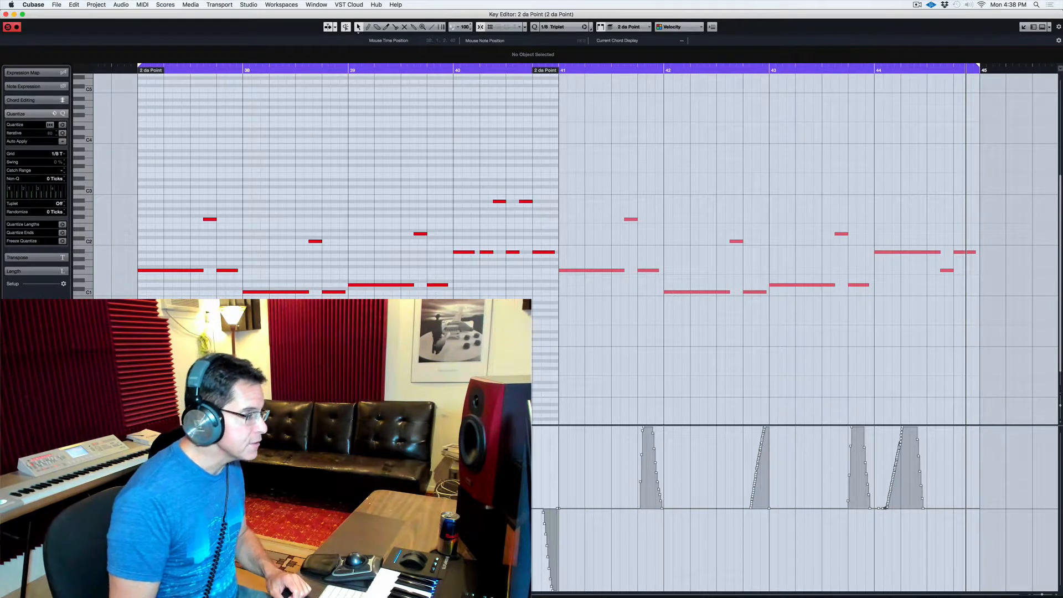
{"action": "key", "text": "Return"}
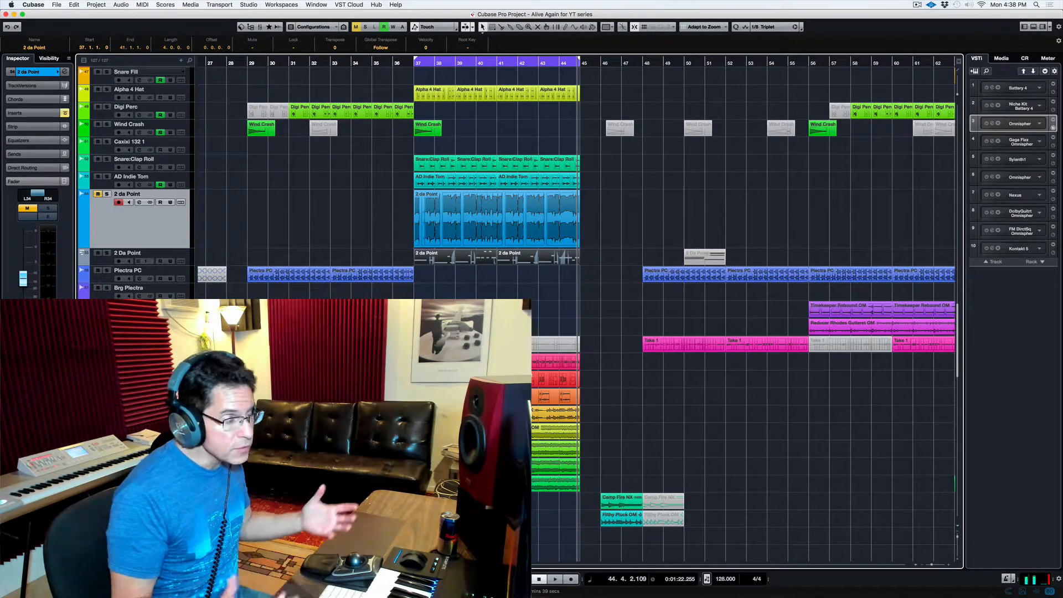
Step: Open the 2 da Point audio part in the Audio Part Editor and review its cut events from bar 37
{"action": "double_click", "coordinate": [497, 220]}
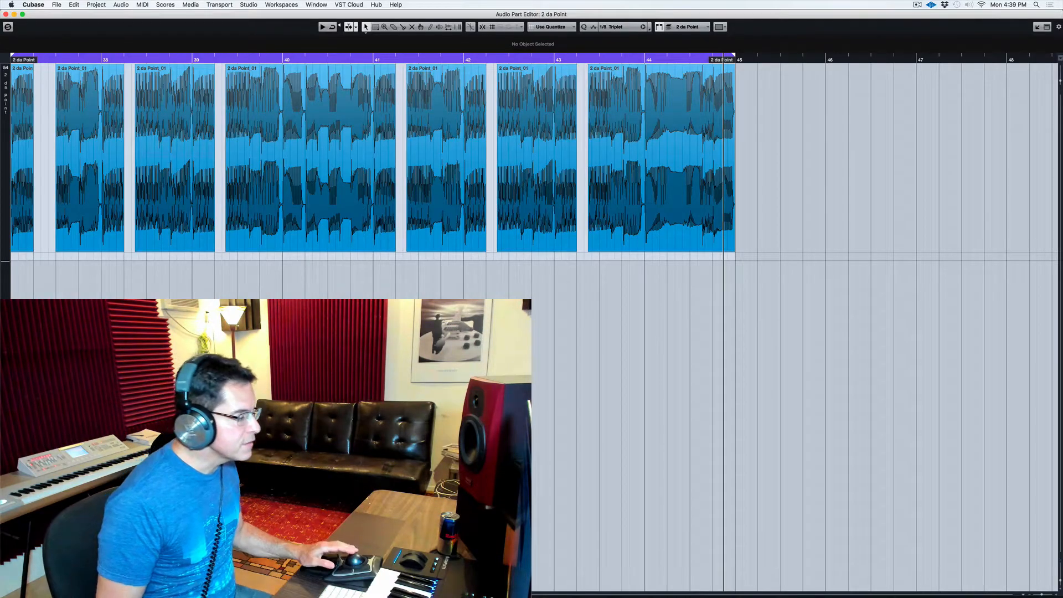
{"action": "scroll", "coordinate": [534, 160], "scroll_direction": "left", "scroll_amount": 1}
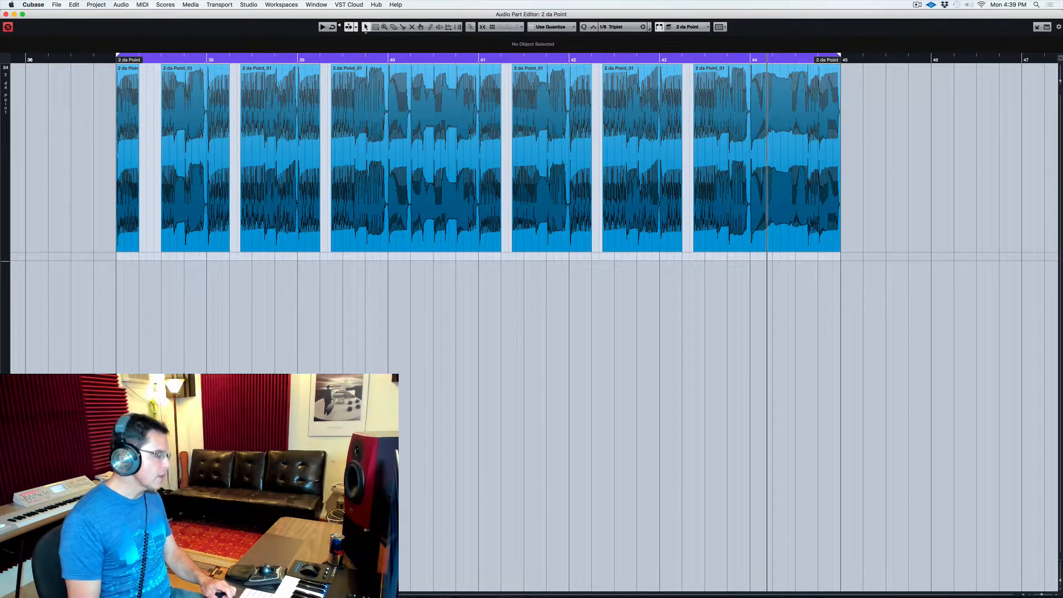
{"action": "key", "text": "KP_1"}
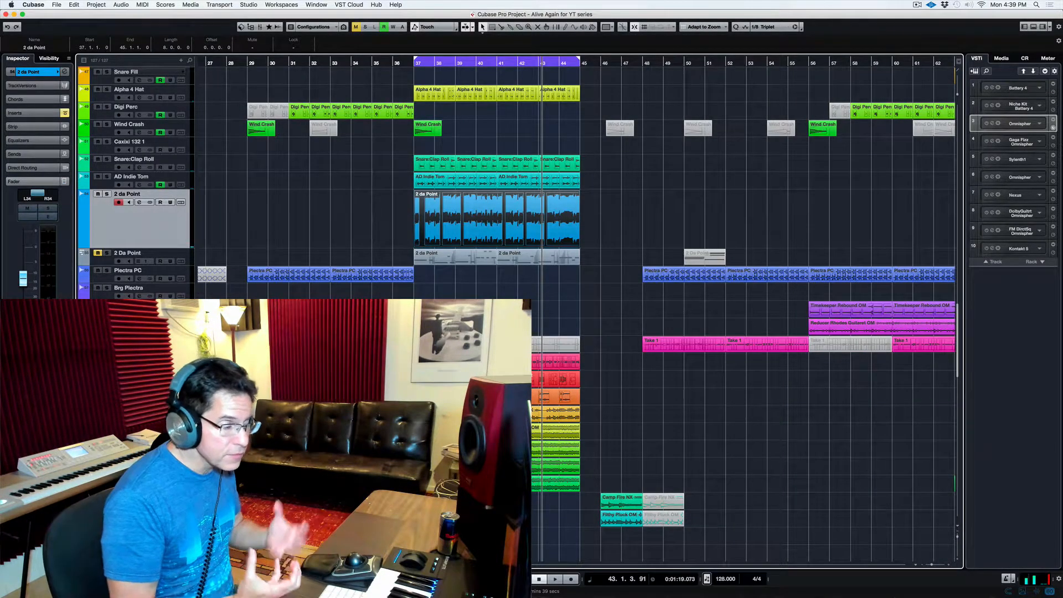
Step: Open the channel settings of 2 da Point, activate its Kickstart insert and open the plug-in window
{"action": "left_click", "coordinate": [49, 217]}
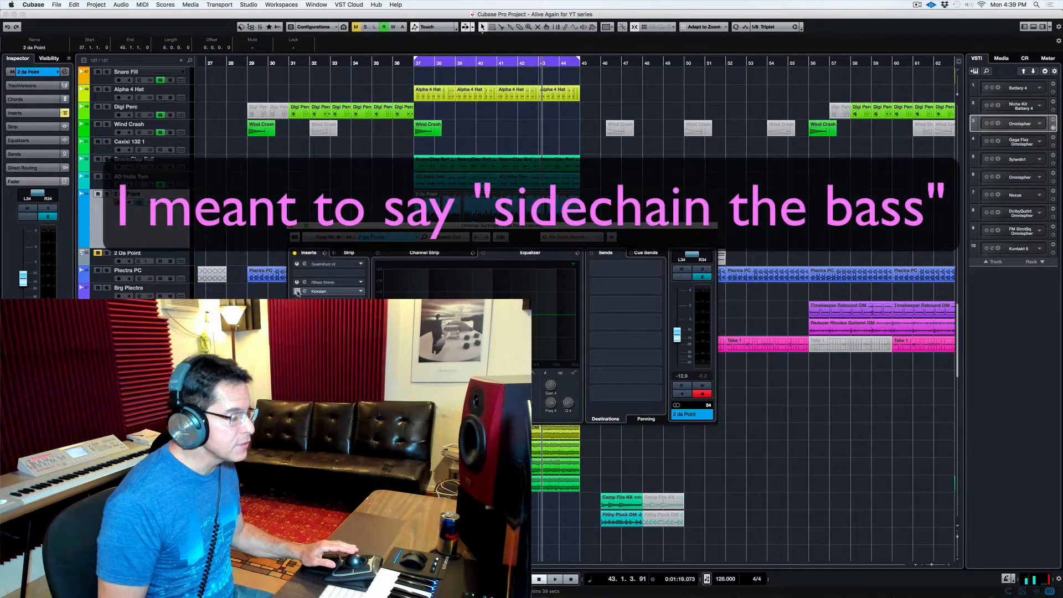
{"action": "left_click", "coordinate": [305, 291]}
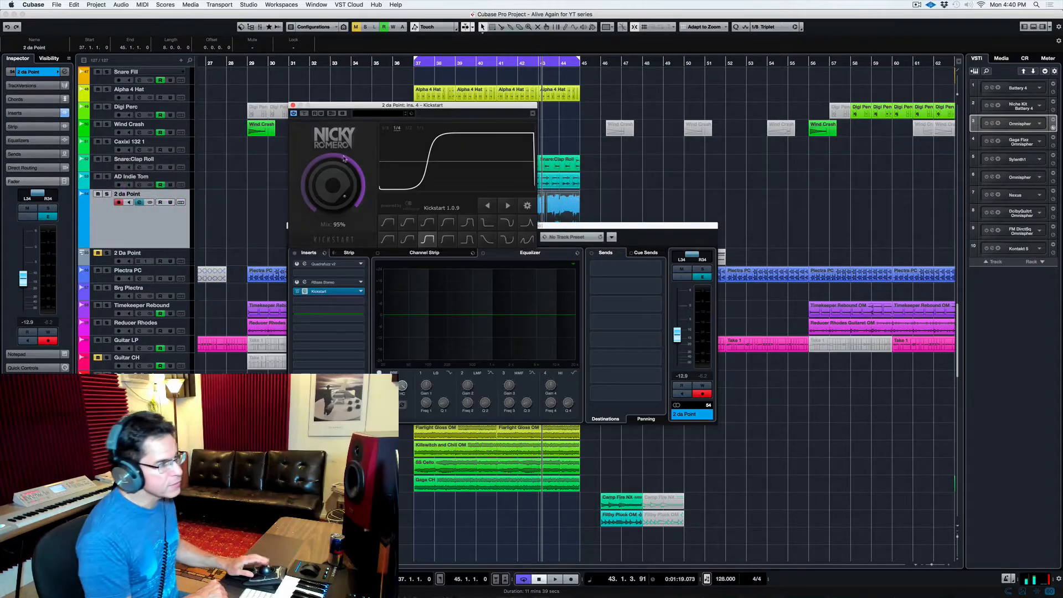
{"action": "left_click_drag", "start_coordinate": [408, 109], "coordinate": [432, 91]}
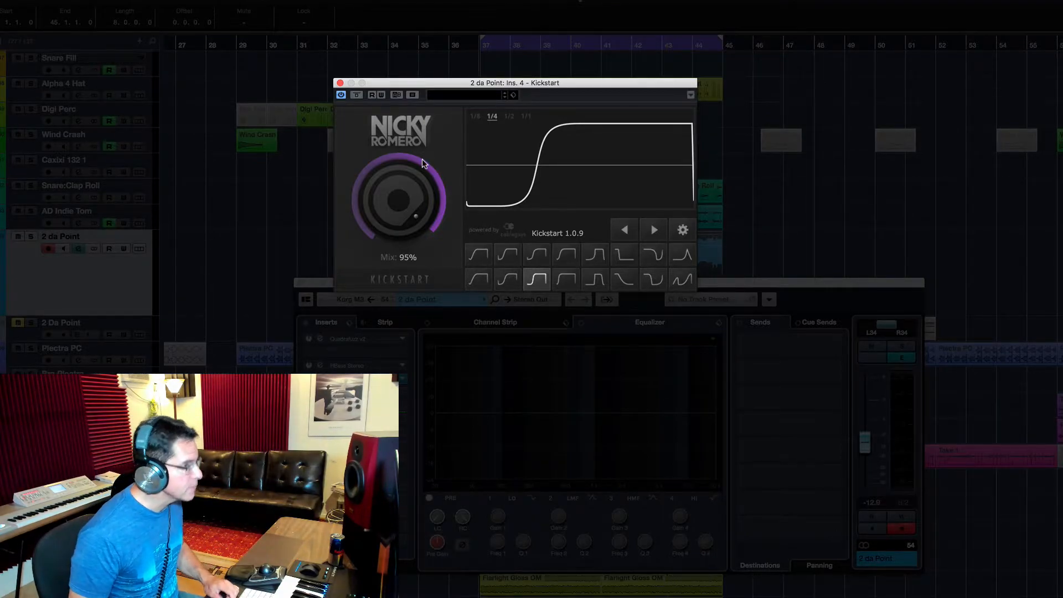
Step: Play the bass with Kickstart active and bypassed to compare its sidechain effect, and close the plug-in window
{"action": "key", "text": "space"}
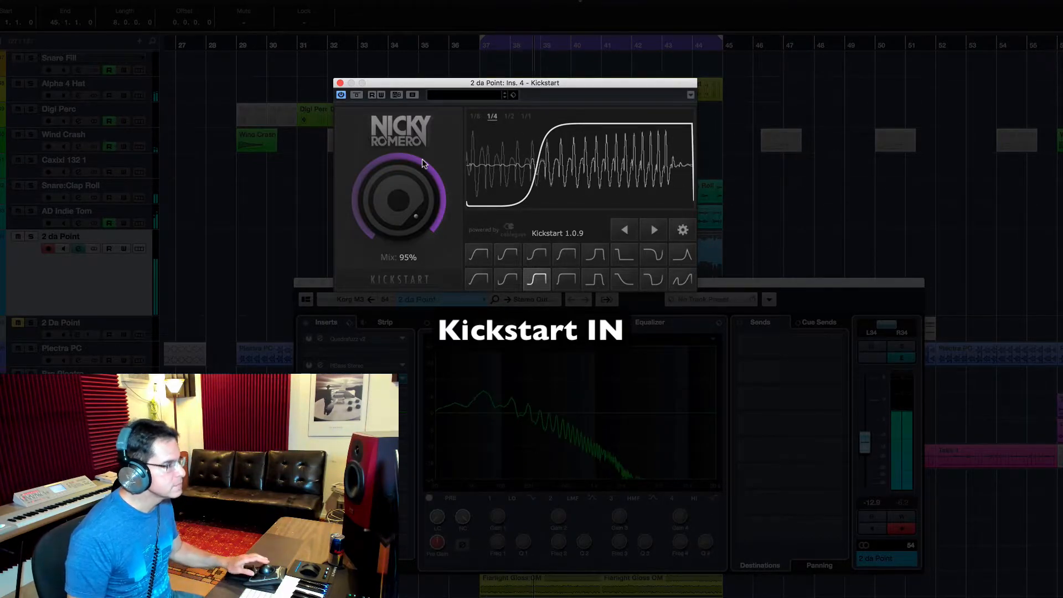
{"action": "left_click", "coordinate": [357, 96]}
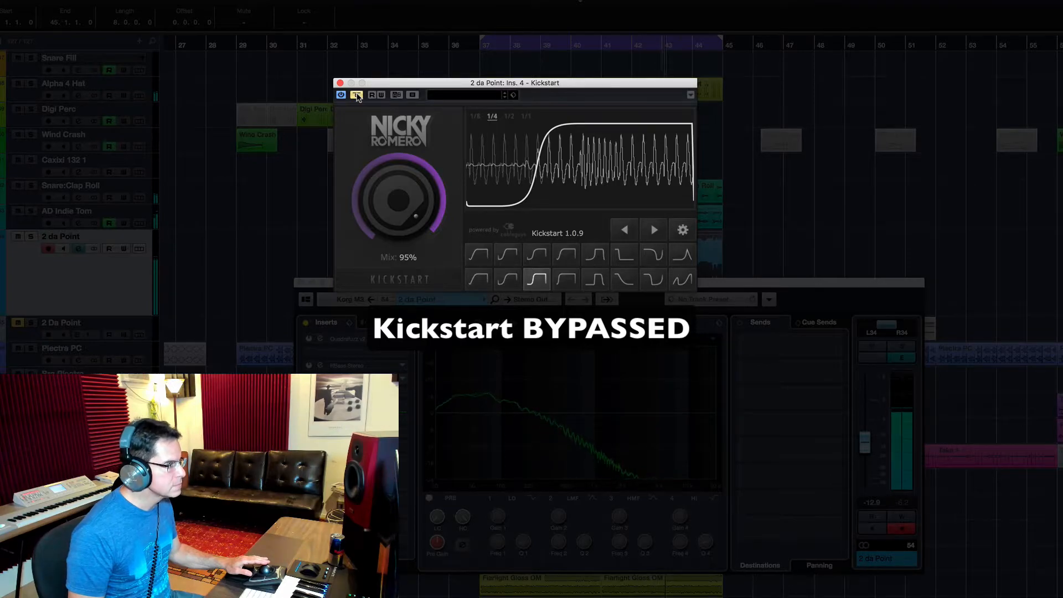
{"action": "left_click", "coordinate": [357, 96]}
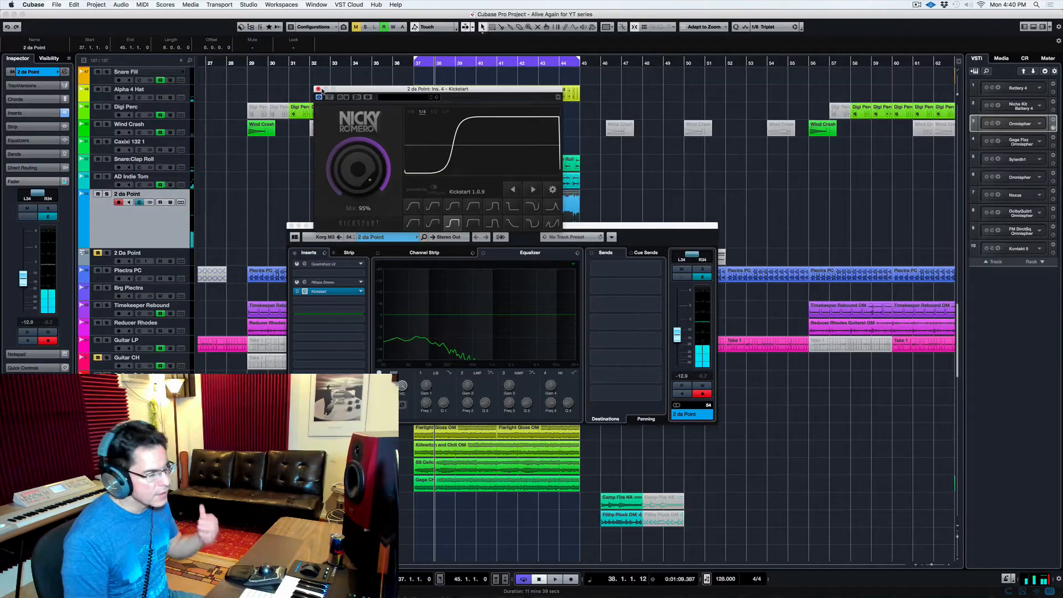
{"action": "left_click", "coordinate": [318, 90]}
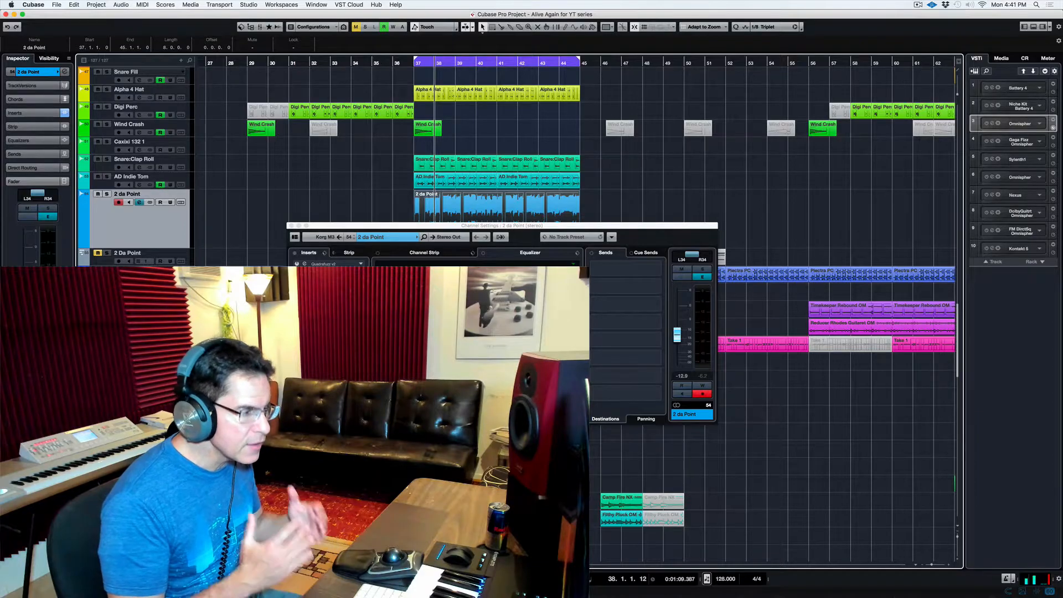
Step: Activate and open the Quadrafuzz v2 insert on 2 da Point, comparing the bass with it off and on during playback
{"action": "left_click", "coordinate": [298, 264]}
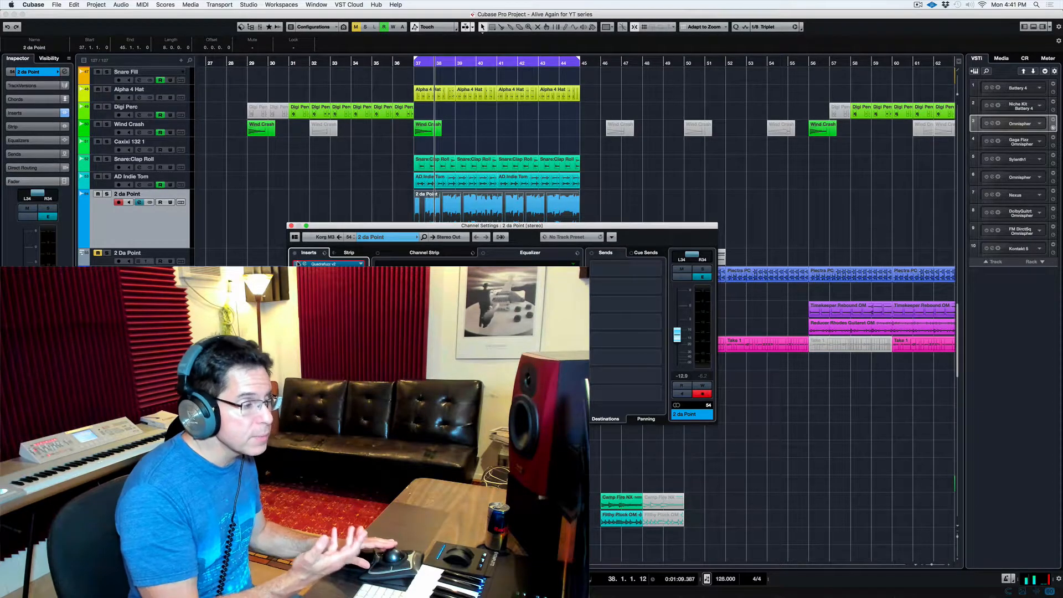
{"action": "left_click", "coordinate": [298, 264]}
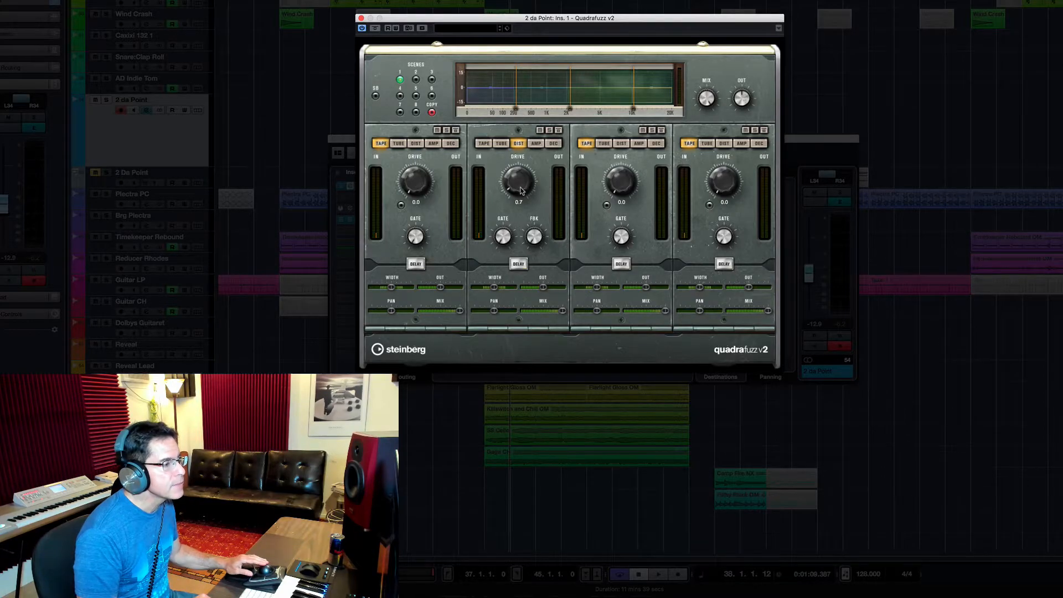
{"action": "key", "text": "space"}
{"action": "left_click", "coordinate": [363, 28]}
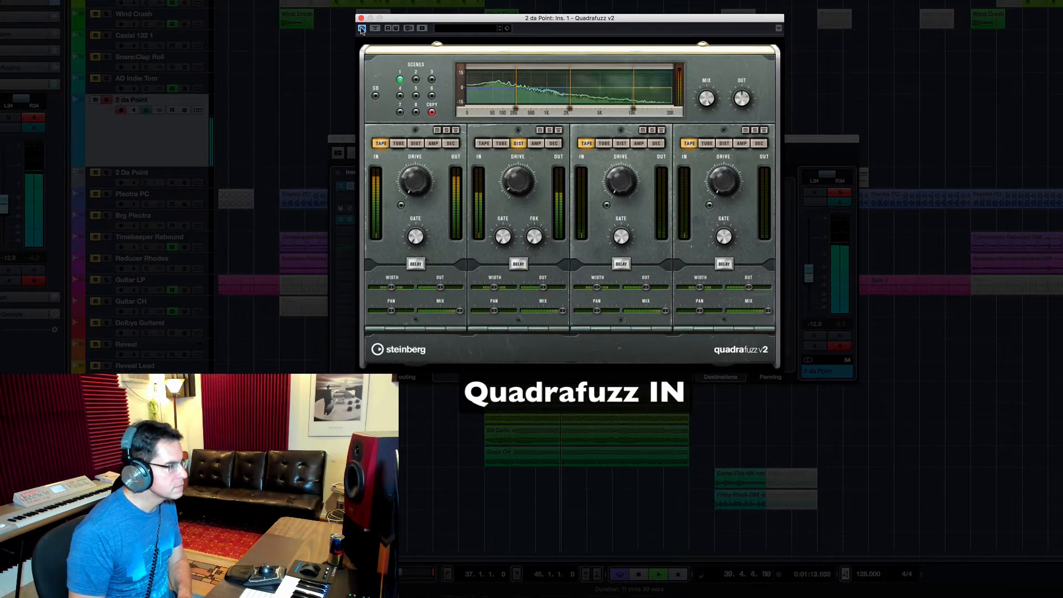
{"action": "key", "text": "space"}
Step: Audition Quadrafuzz's second and first frequency bands soloed, close the plug-in and listen to the bass in the mix
{"action": "left_click", "coordinate": [549, 130]}
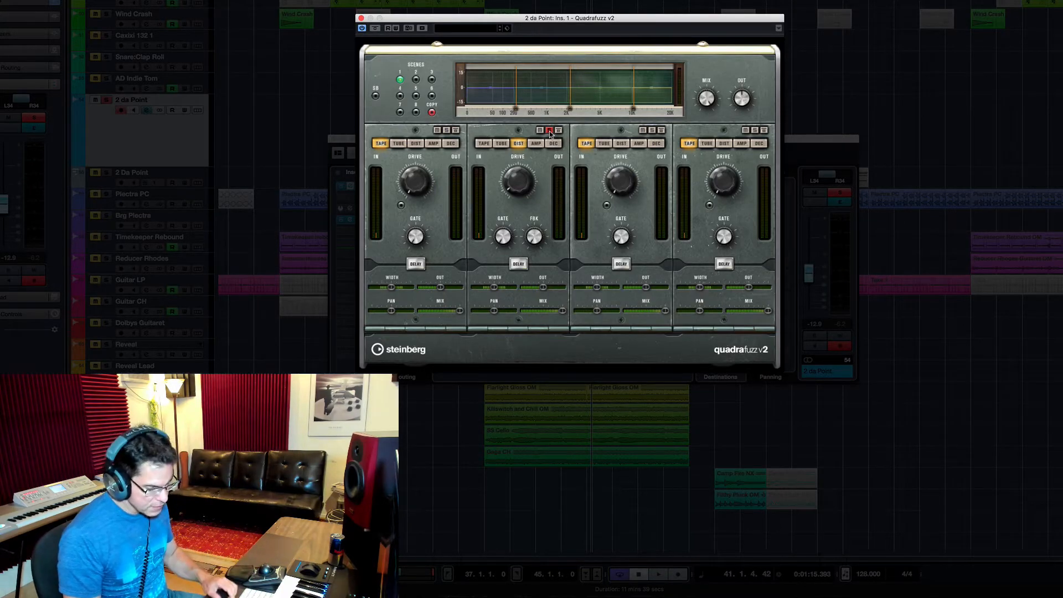
{"action": "key", "text": "space"}
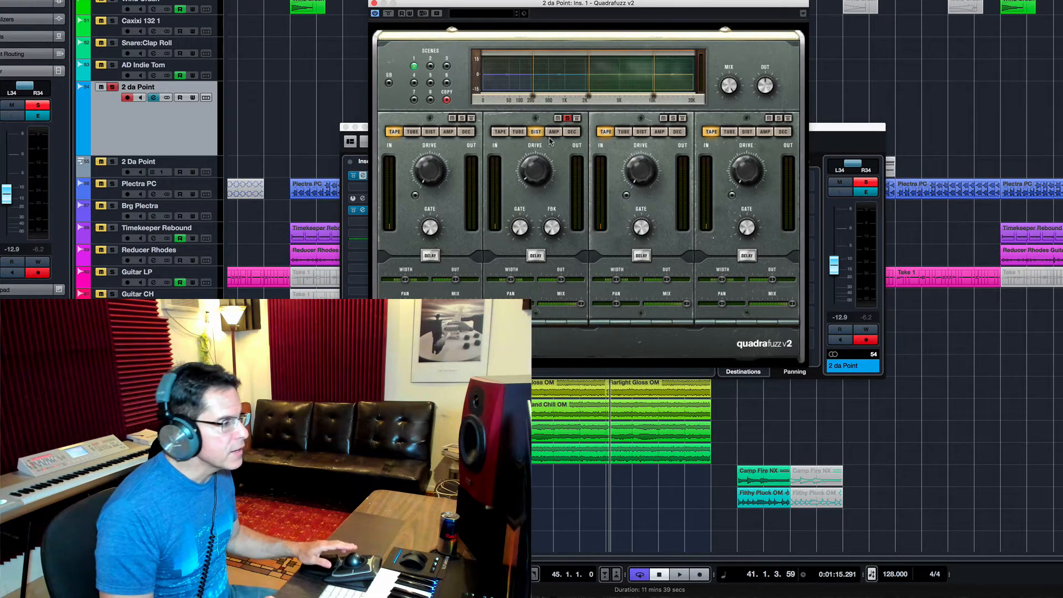
{"action": "left_click", "coordinate": [463, 118]}
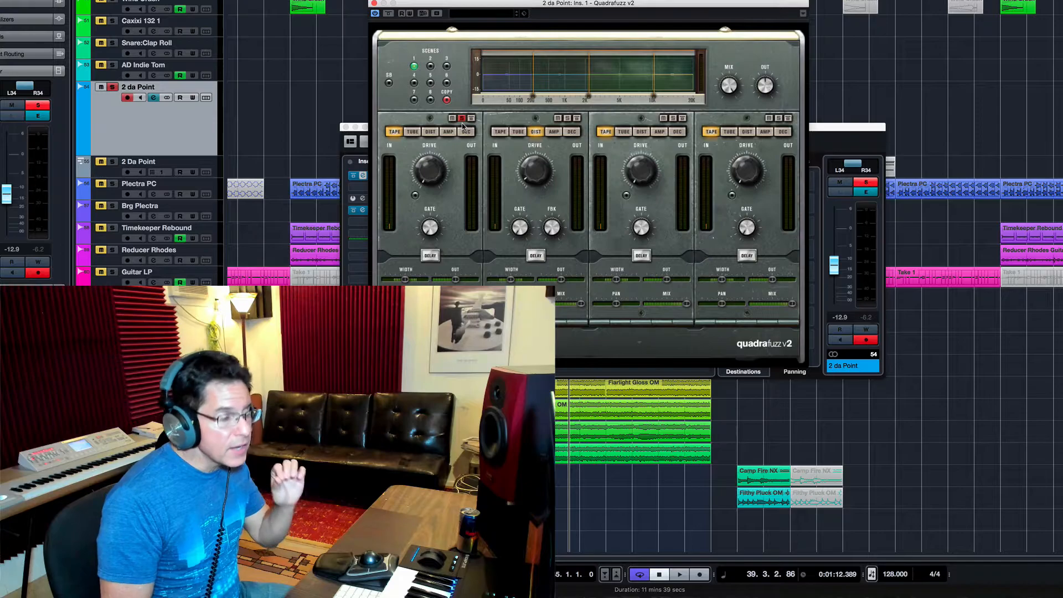
{"action": "left_click", "coordinate": [375, 5]}
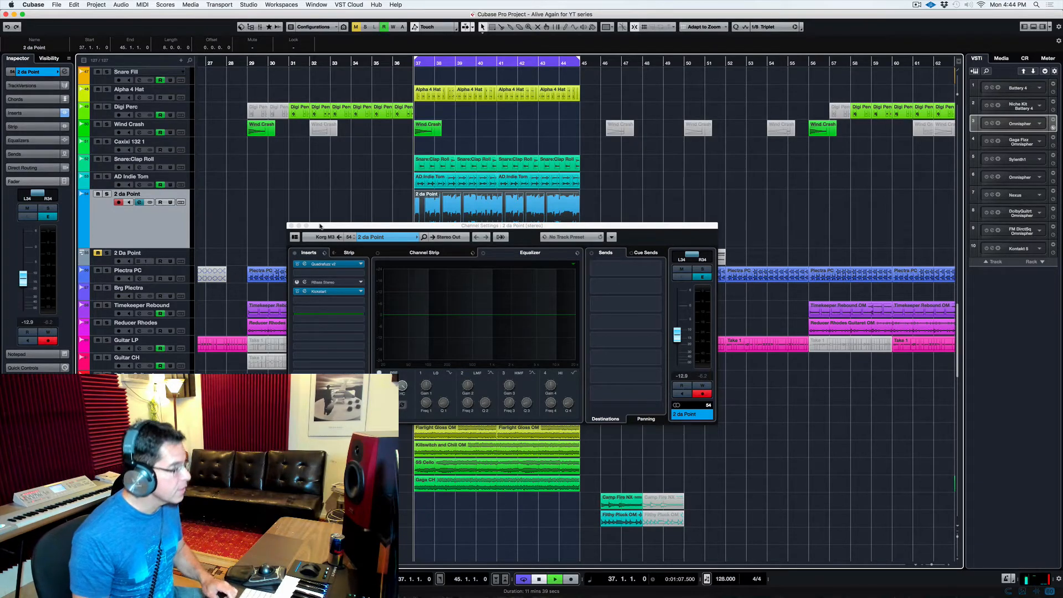
{"action": "key", "text": "space"}
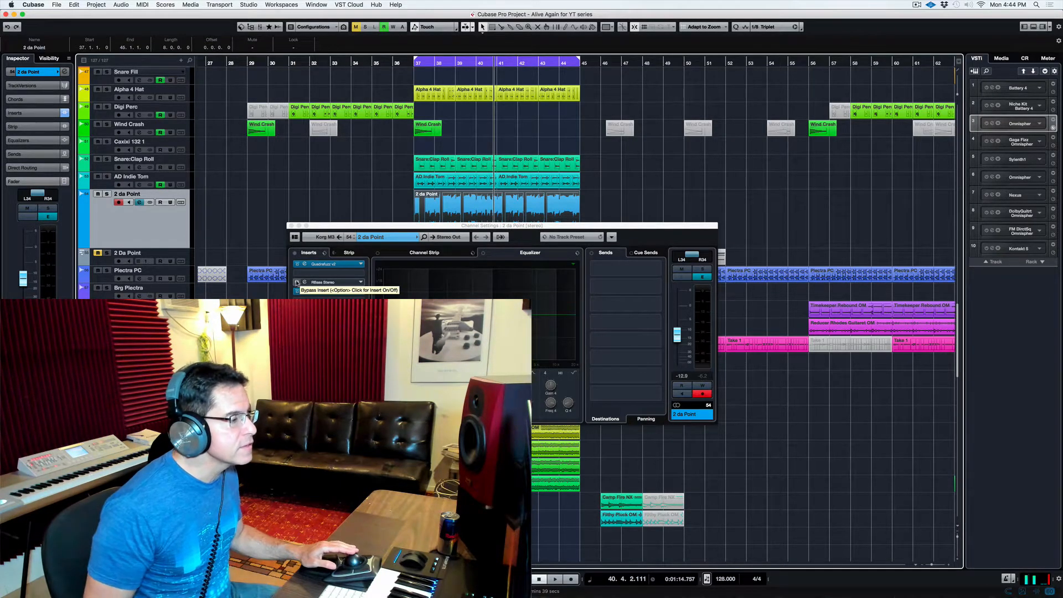
Step: Activate the RBass Stereo insert on 2 da Point and audition it bypassed, active and with a different intensity
{"action": "left_click", "coordinate": [305, 282]}
{"action": "left_click_drag", "start_coordinate": [472, 167], "coordinate": [416, 153]}
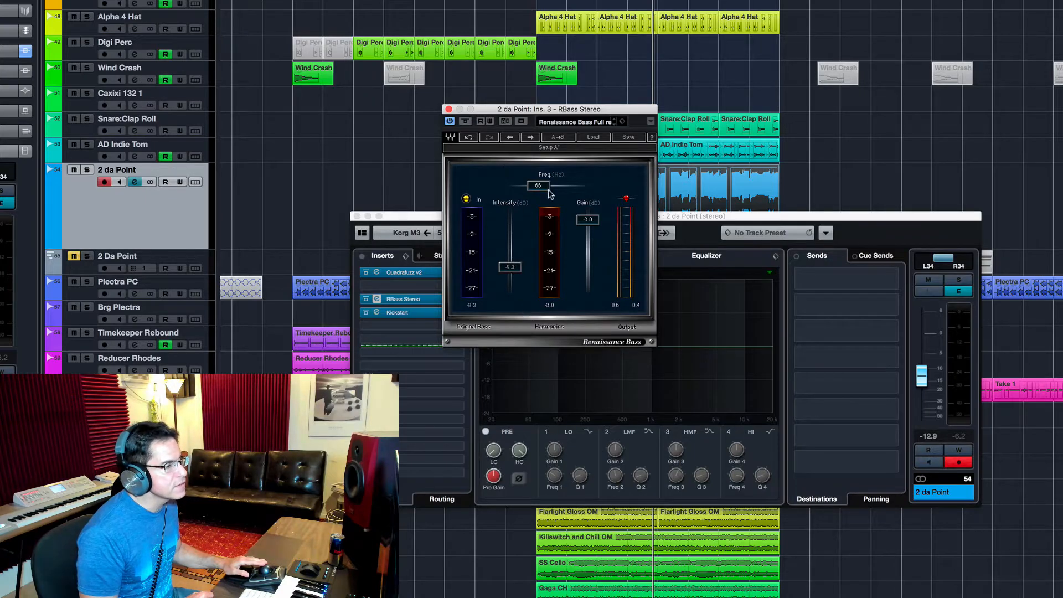
{"action": "left_click", "coordinate": [465, 122]}
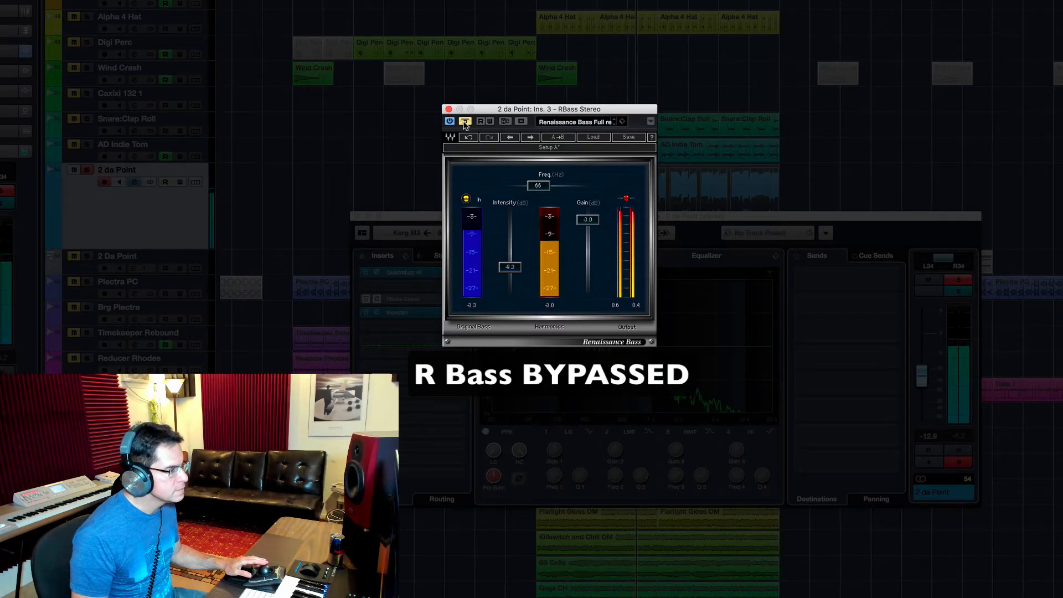
{"action": "left_click", "coordinate": [465, 122]}
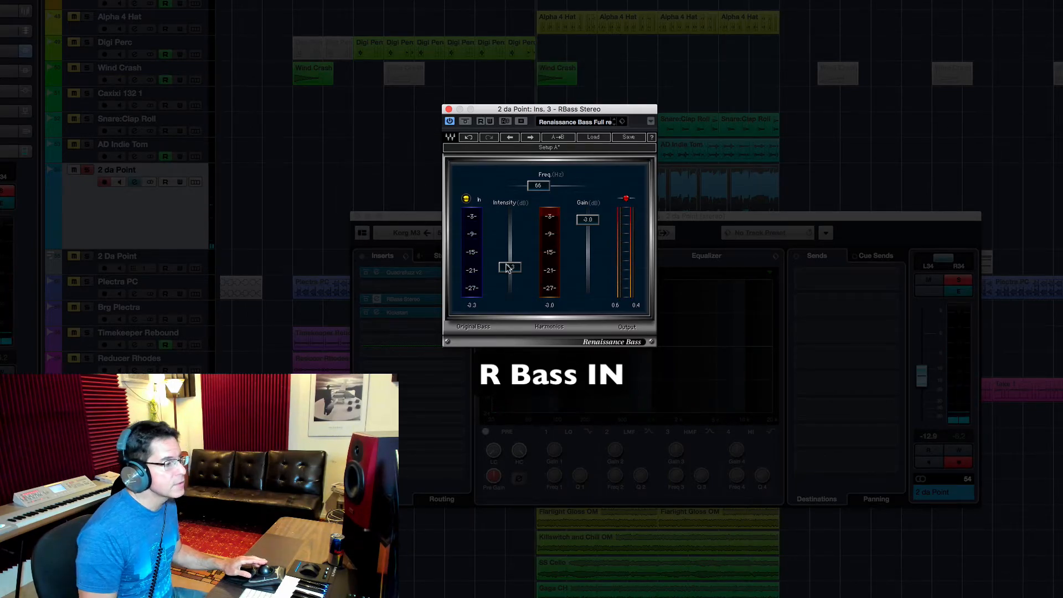
{"action": "left_click_drag", "start_coordinate": [508, 268], "coordinate": [510, 254]}
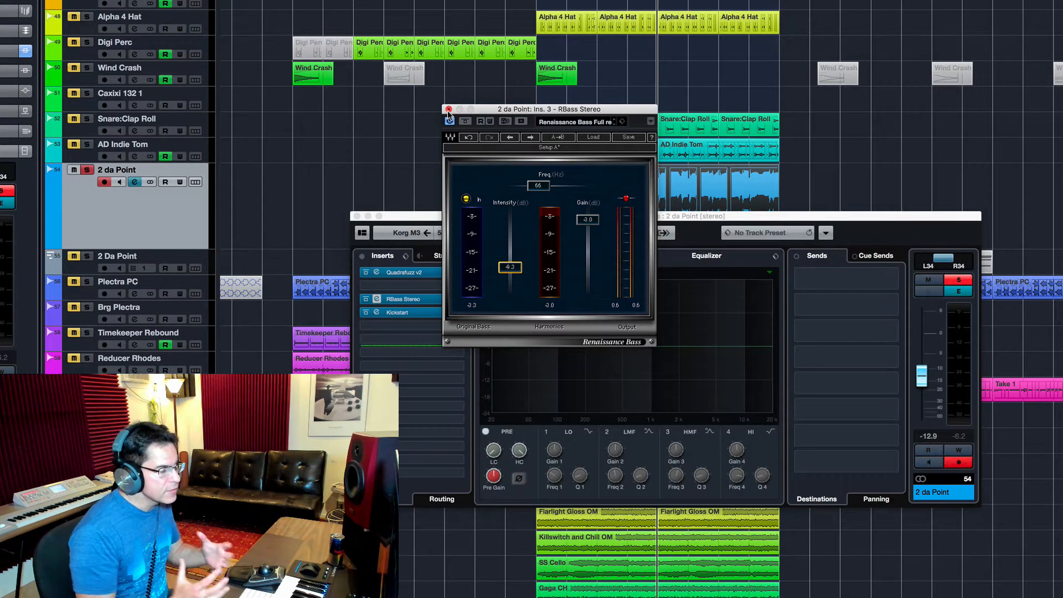
{"action": "left_click", "coordinate": [448, 110]}
Step: Unsolo 2 da Point and play from bar 37, bypassing and re-enabling all its inserts to compare the sound
{"action": "left_click", "coordinate": [64, 265]}
{"action": "key", "text": "KP_1"}
{"action": "key", "text": "space"}
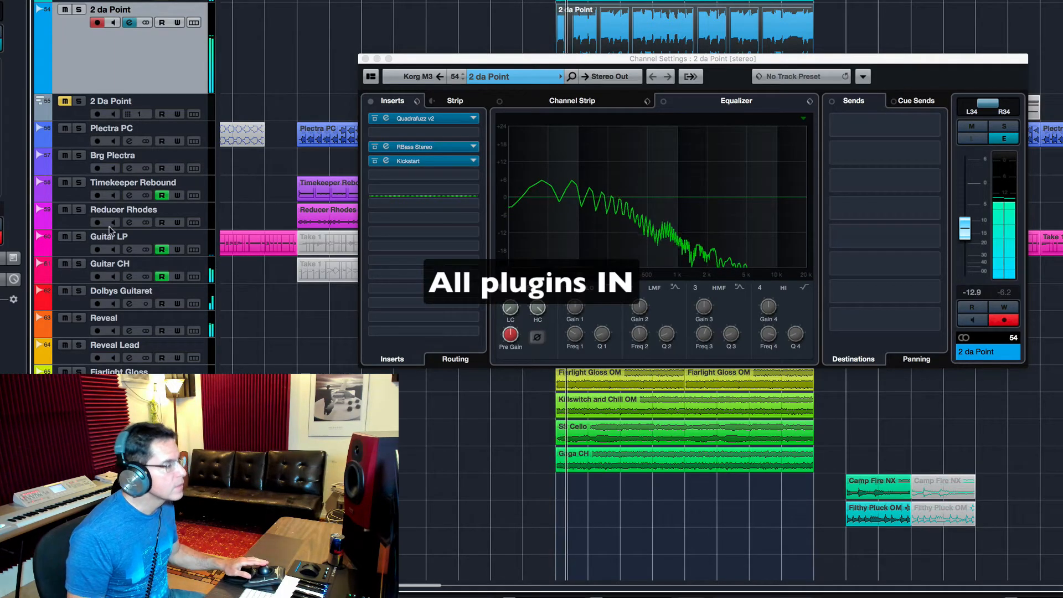
{"action": "left_click", "coordinate": [371, 102]}
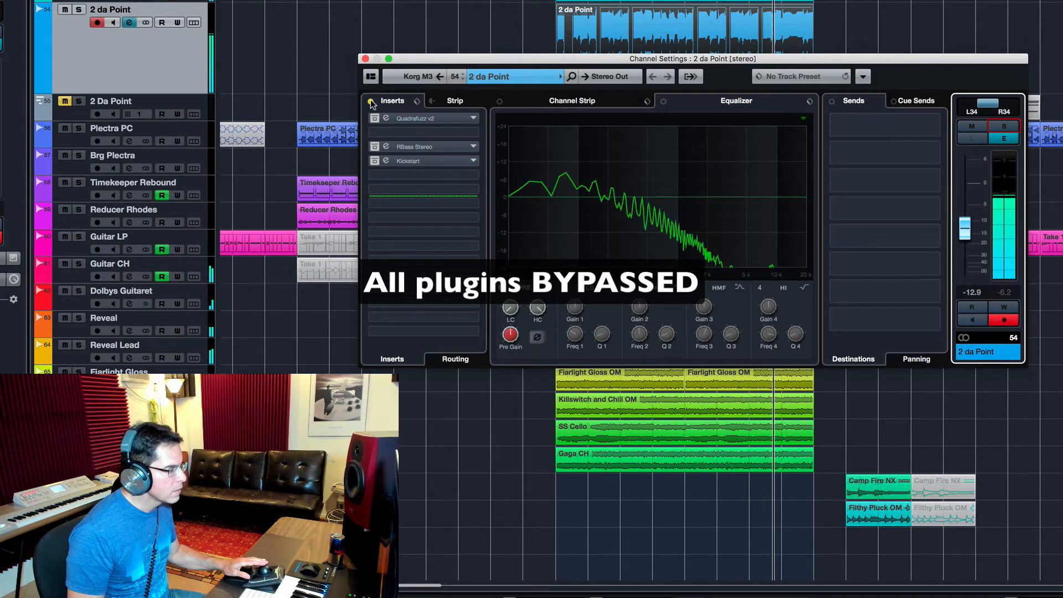
{"action": "left_click", "coordinate": [371, 102]}
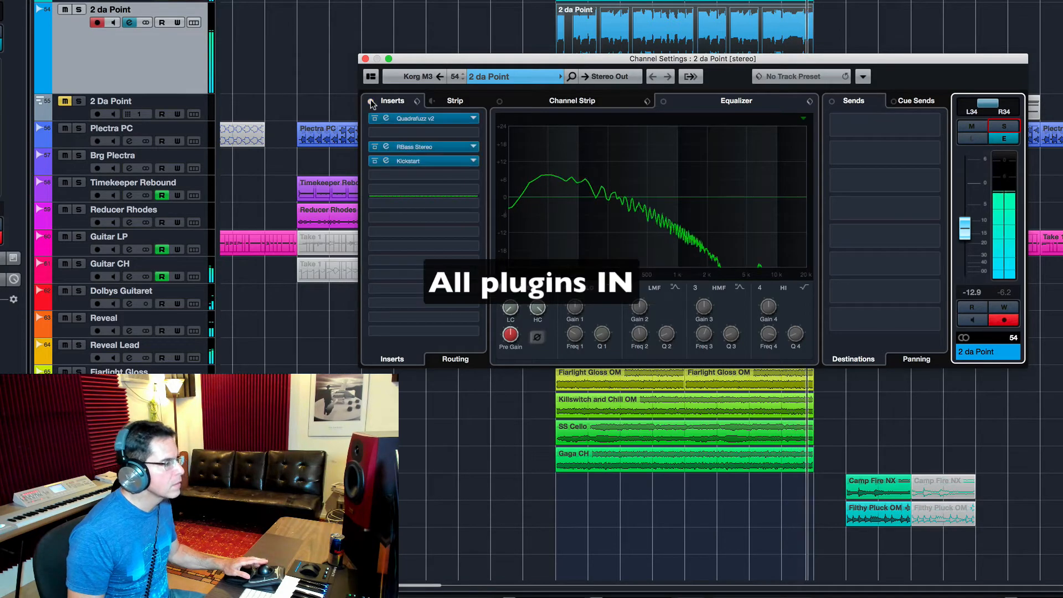